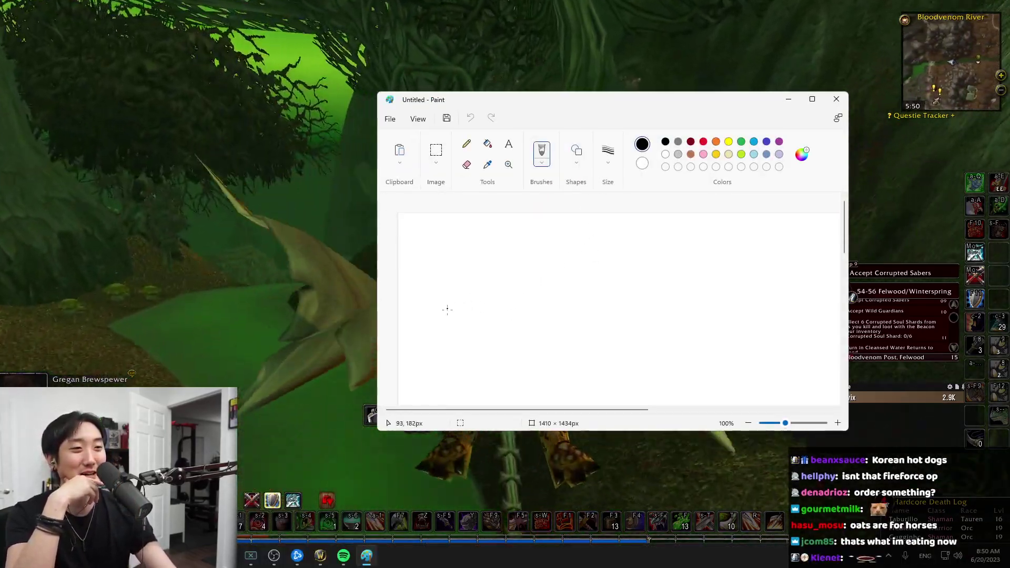
# Draw the rough black desk rectangle and the mouse with its cord.
pyautogui.moveTo(444, 290)
pyautogui.mouseDown()
pyautogui.moveTo(456, 363)
pyautogui.moveTo(738, 319)
pyautogui.mouseUp()
pyautogui.moveTo(714, 271)
pyautogui.mouseDown()
pyautogui.moveTo(739, 318)
pyautogui.moveTo(462, 288)
pyautogui.mouseUp()
pyautogui.moveTo(641, 291); pyautogui.dragTo(632, 281)
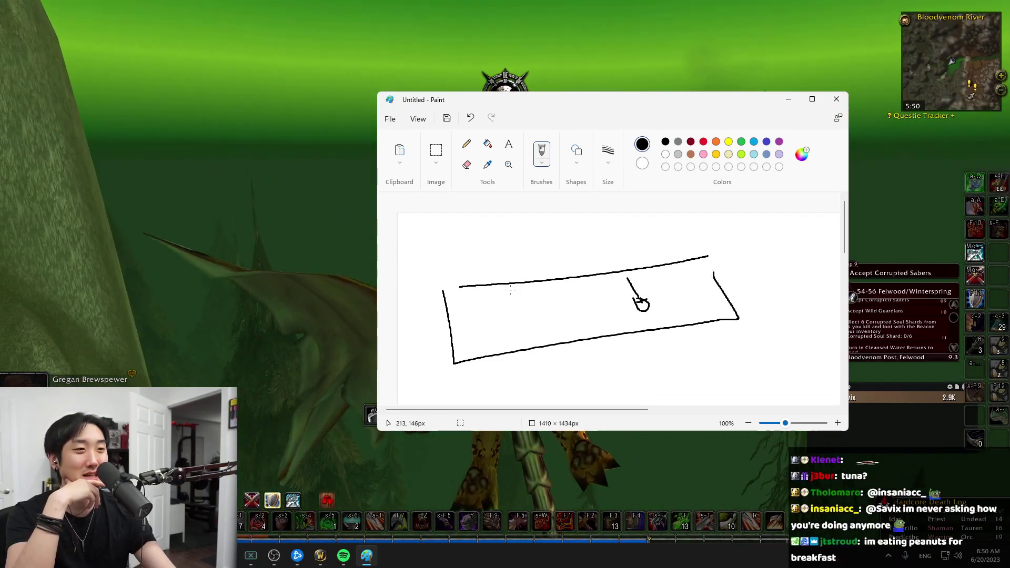
# Hatch keys onto the keyboard, add a curve below it and outline the big bowl.
pyautogui.moveTo(517, 291)
pyautogui.mouseDown()
pyautogui.moveTo(527, 308)
pyautogui.moveTo(584, 294)
pyautogui.mouseUp()
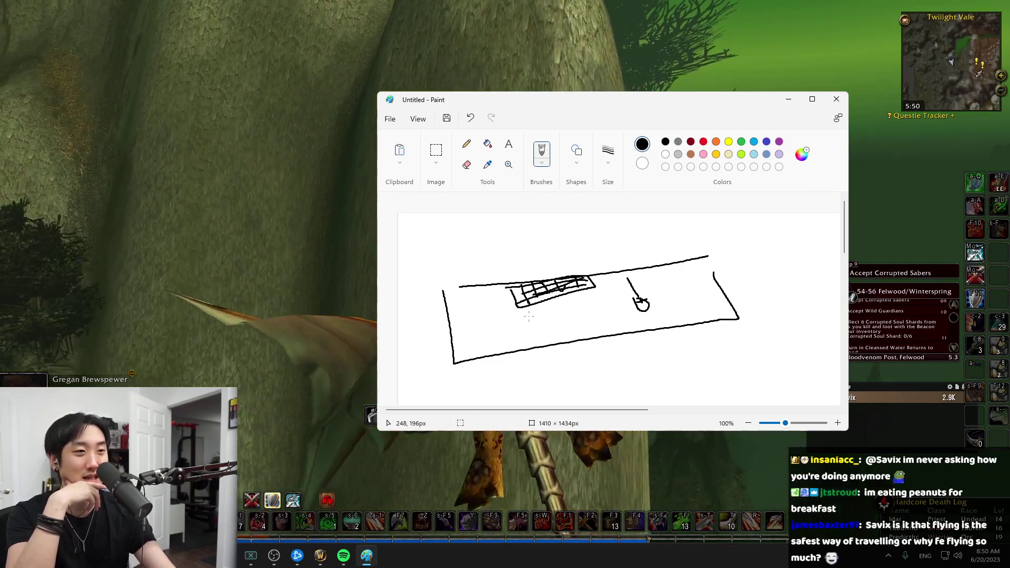
pyautogui.moveTo(513, 314)
pyautogui.mouseDown()
pyautogui.moveTo(562, 306)
pyautogui.moveTo(553, 310)
pyautogui.mouseUp()
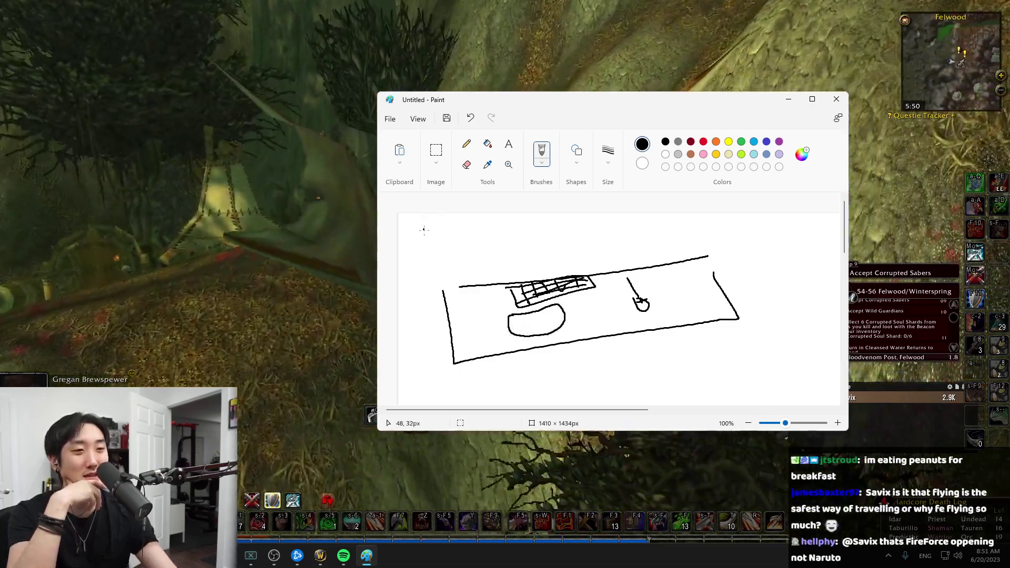
pyautogui.moveTo(424, 229)
pyautogui.mouseDown()
pyautogui.moveTo(483, 277)
pyautogui.moveTo(525, 251)
pyautogui.moveTo(427, 230)
pyautogui.mouseUp()
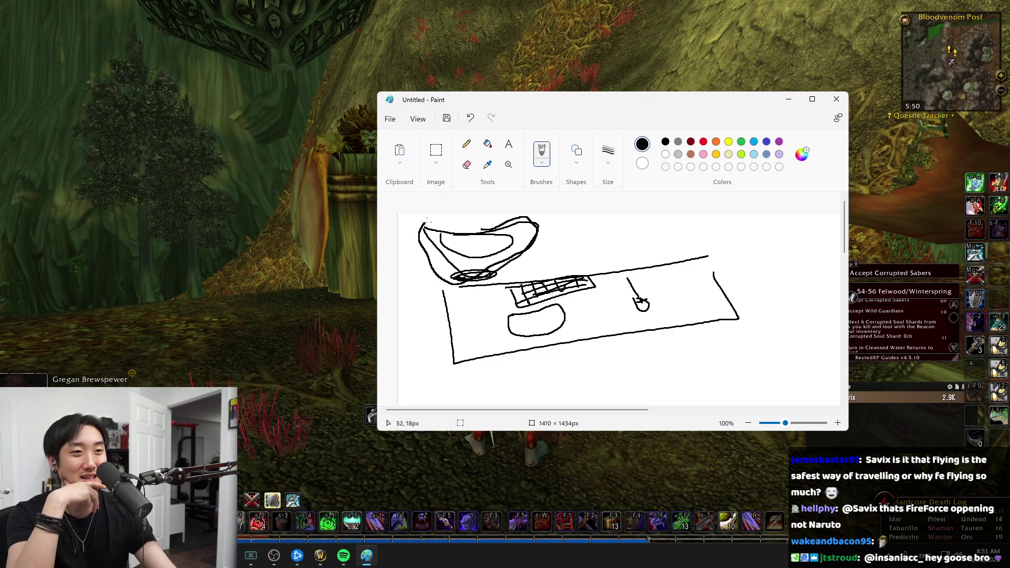
# Mark a dot below the drawing and draw a small scribbled box beside the curve.
pyautogui.click(557, 368)
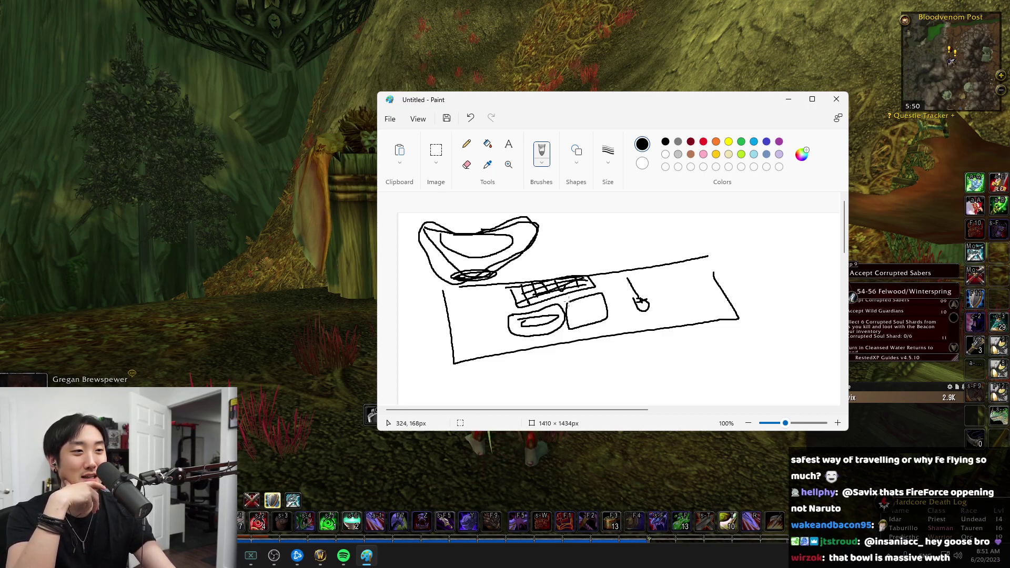
pyautogui.moveTo(596, 322); pyautogui.dragTo(581, 307)
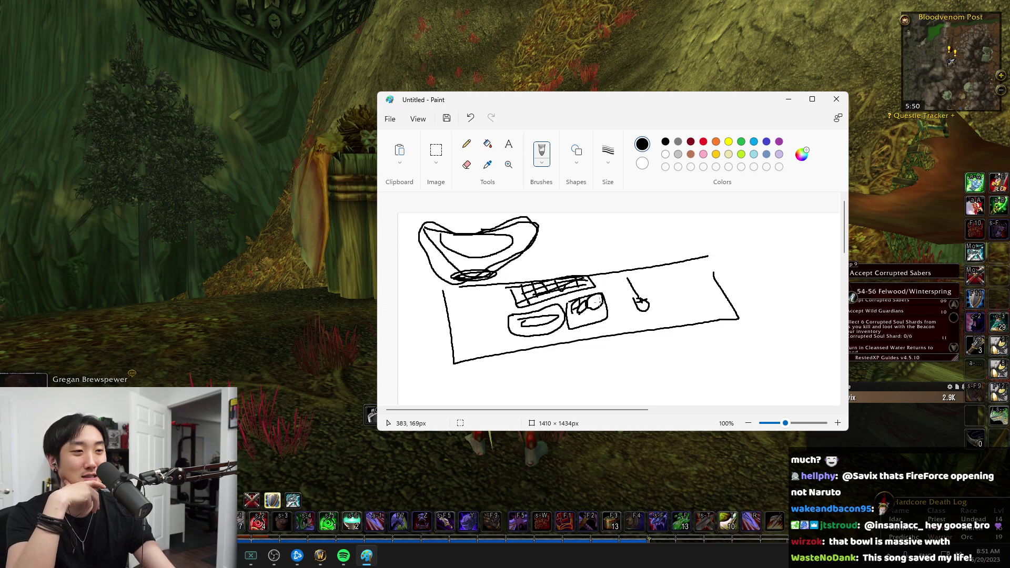
pyautogui.moveTo(591, 300); pyautogui.dragTo(586, 320)
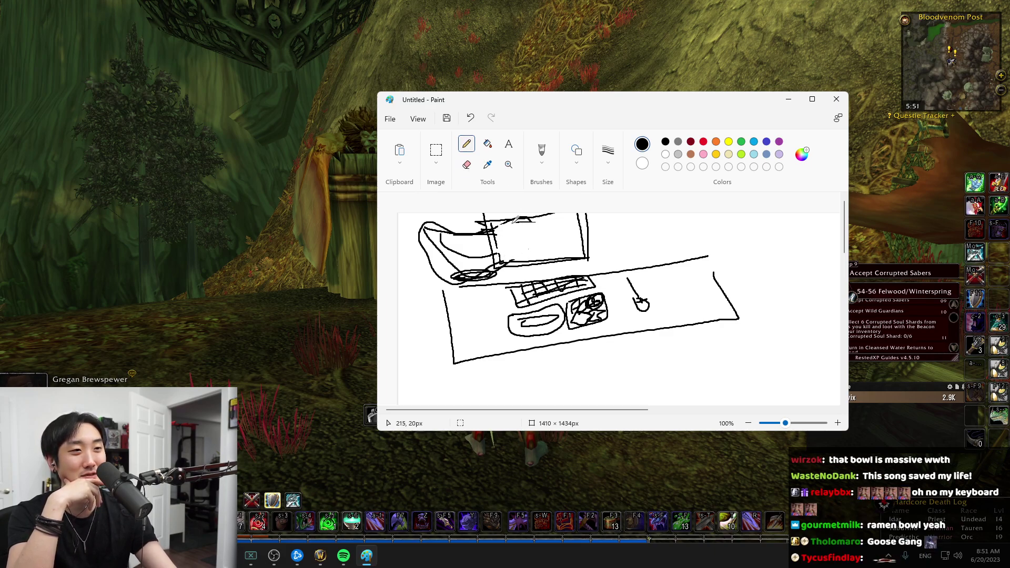
# Sketch the monitor along the top and add spill streaks around the keyboard.
pyautogui.moveTo(537, 221); pyautogui.dragTo(572, 213)
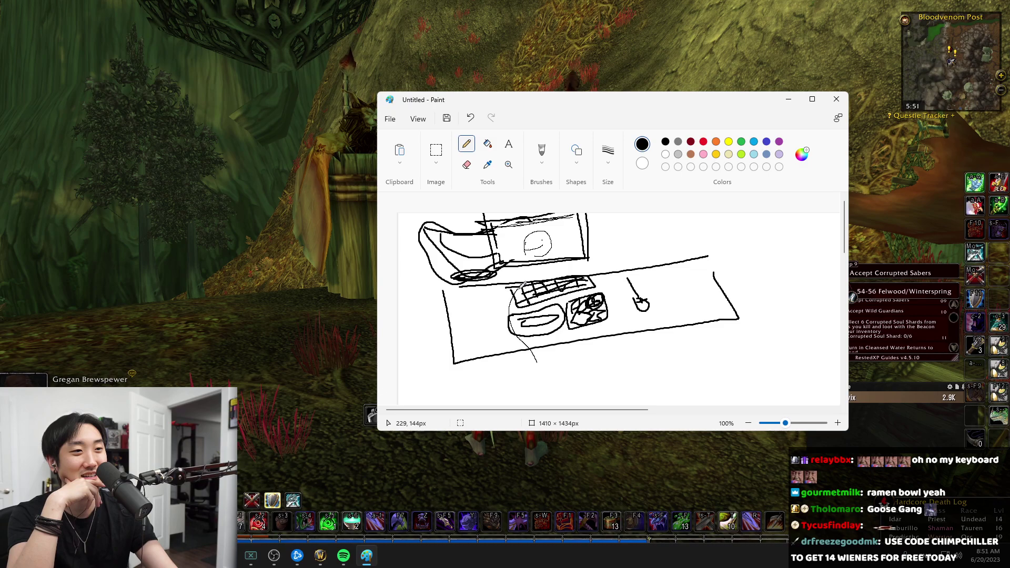
pyautogui.moveTo(531, 288); pyautogui.dragTo(514, 302)
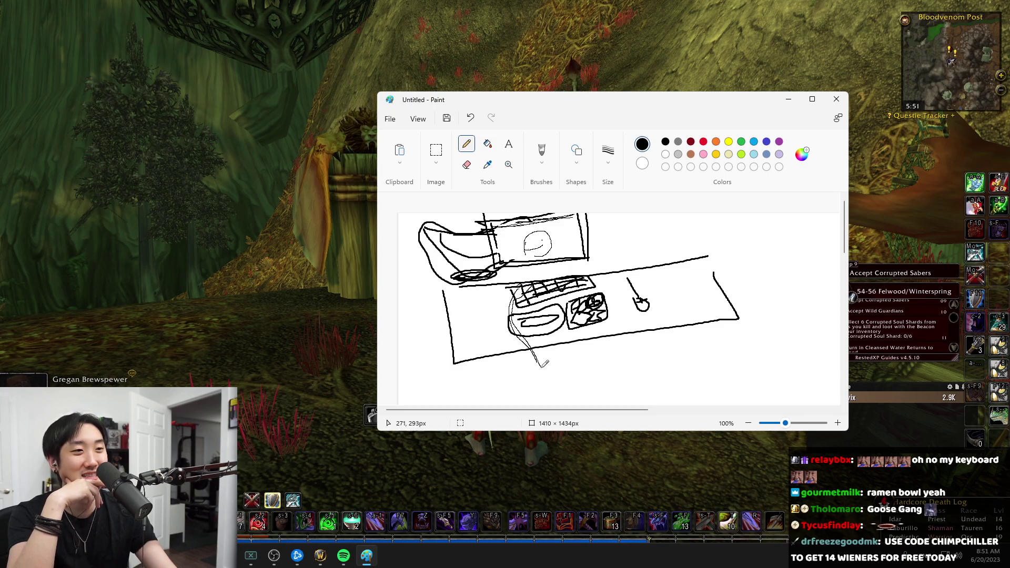
pyautogui.moveTo(612, 338); pyautogui.dragTo(609, 316)
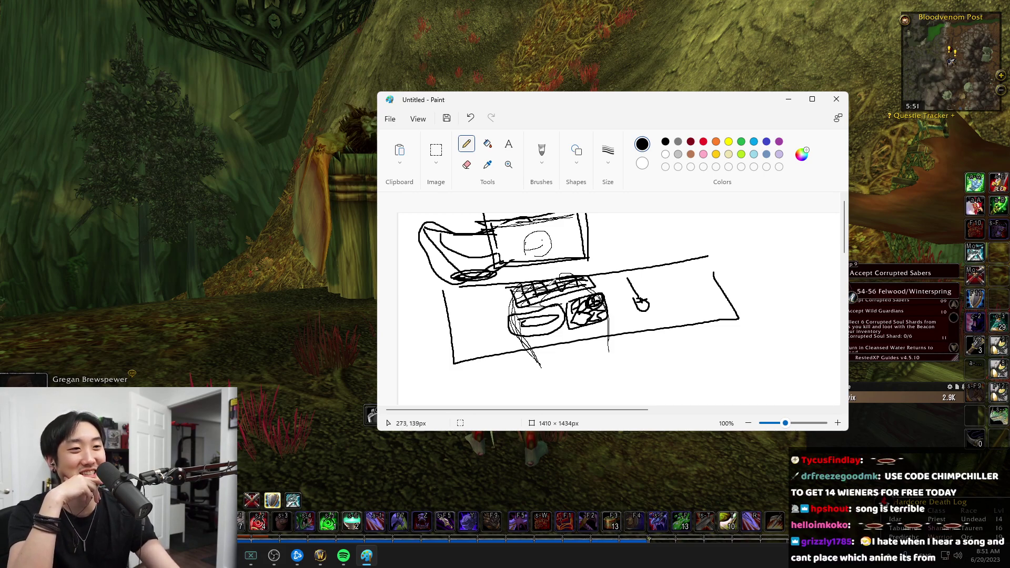
pyautogui.moveTo(522, 298); pyautogui.dragTo(502, 310)
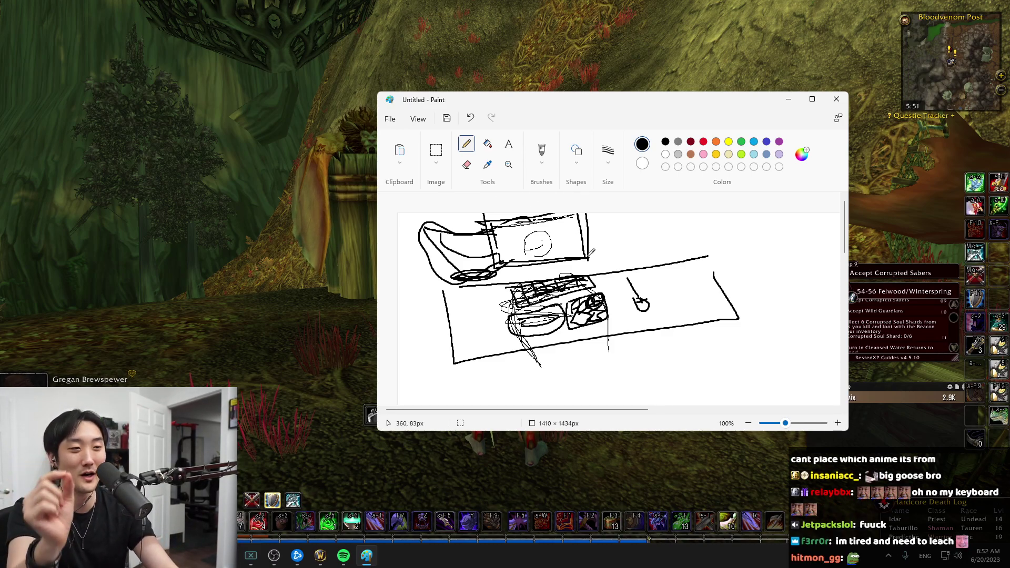
# Draw a long box below the desk with small marks inside and a slanted right edge.
pyautogui.moveTo(739, 377); pyautogui.dragTo(582, 367)
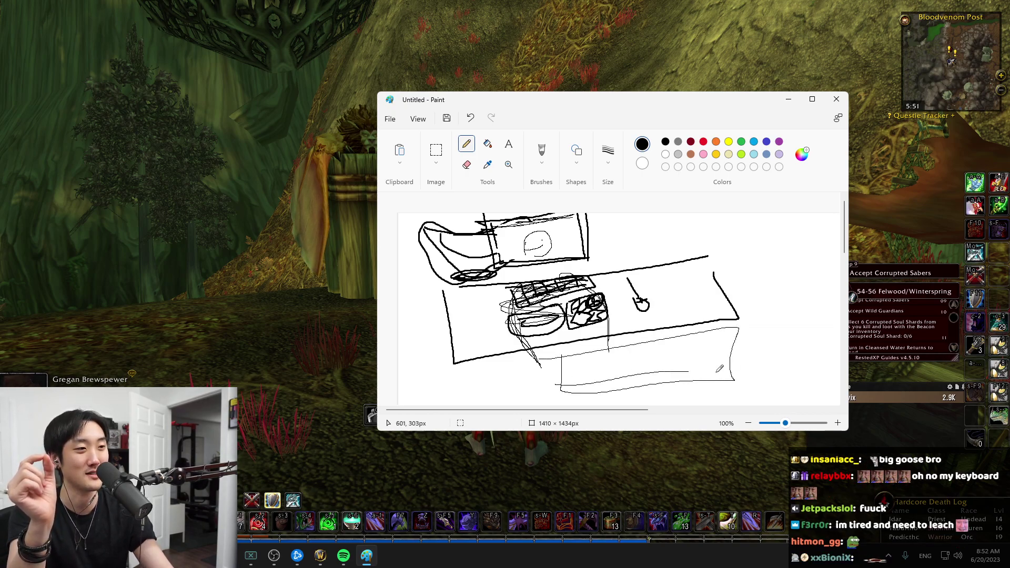
pyautogui.moveTo(567, 358); pyautogui.dragTo(573, 391)
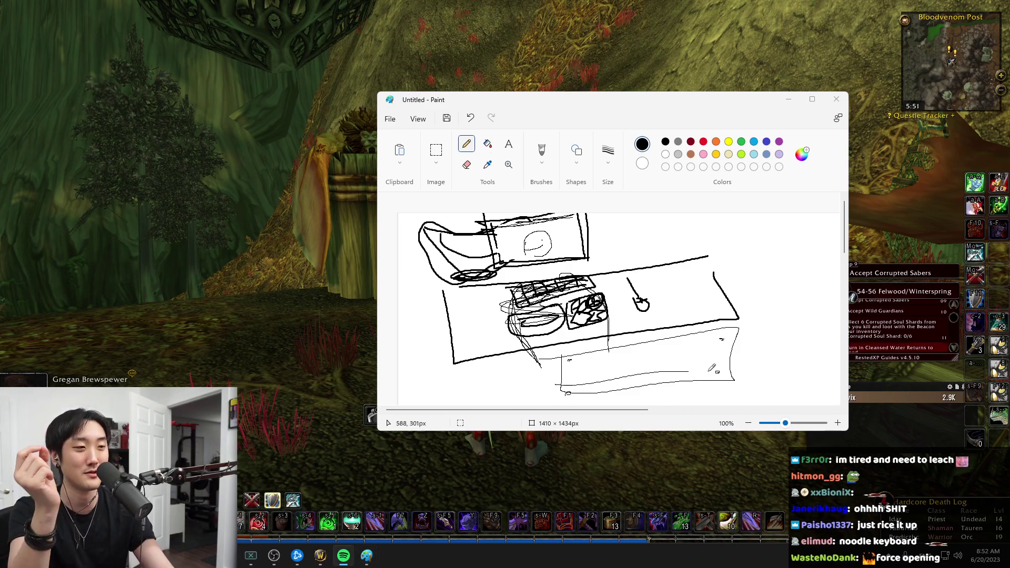
pyautogui.moveTo(566, 400); pyautogui.dragTo(752, 382)
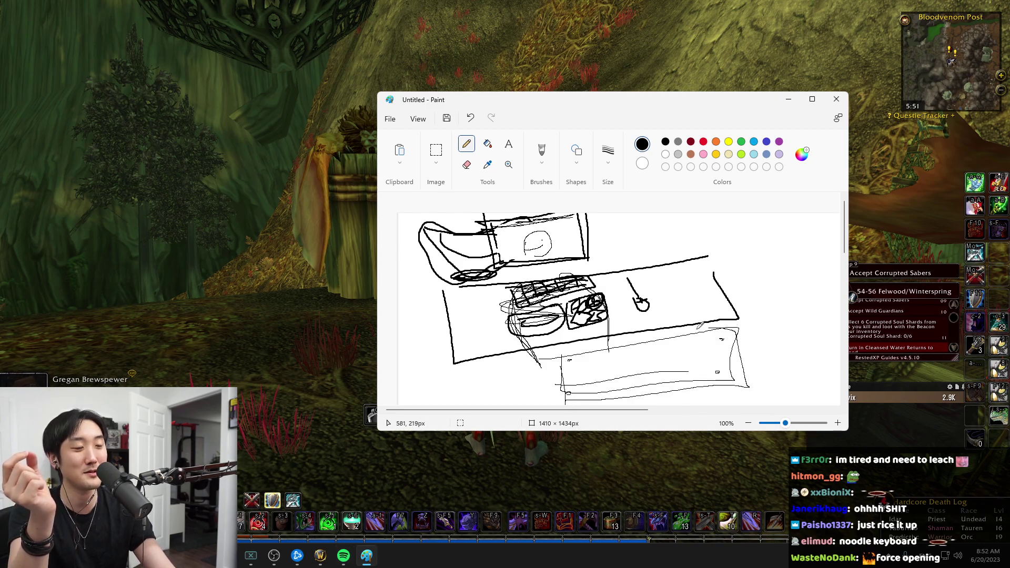
pyautogui.moveTo(568, 398); pyautogui.dragTo(744, 317)
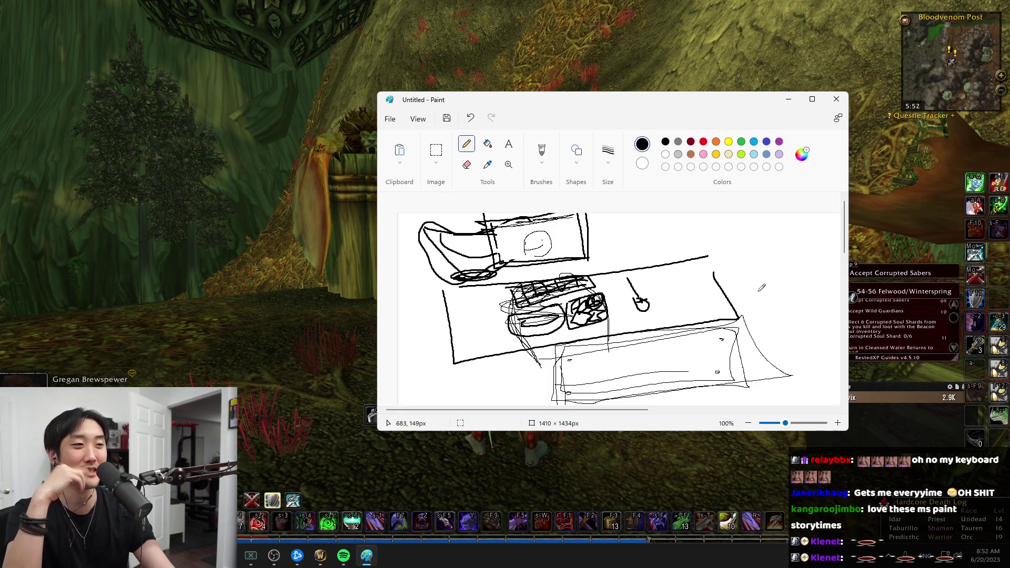
# Add a vertical mark, a long slanted line, an angular outline and a small mark on the right.
pyautogui.moveTo(750, 231)
pyautogui.mouseDown()
pyautogui.moveTo(750, 285)
pyautogui.moveTo(756, 275)
pyautogui.mouseUp()
pyautogui.moveTo(757, 348)
pyautogui.mouseDown()
pyautogui.moveTo(776, 281)
pyautogui.moveTo(777, 289)
pyautogui.mouseUp()
pyautogui.moveTo(774, 326)
pyautogui.mouseDown()
pyautogui.moveTo(768, 355)
pyautogui.moveTo(721, 371)
pyautogui.mouseUp()
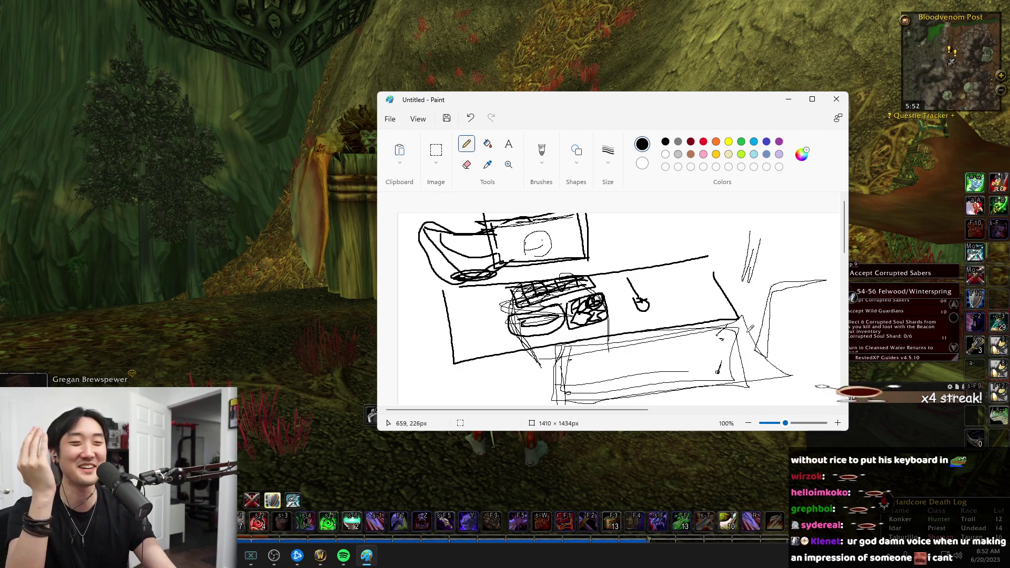
pyautogui.moveTo(784, 373); pyautogui.dragTo(791, 378)
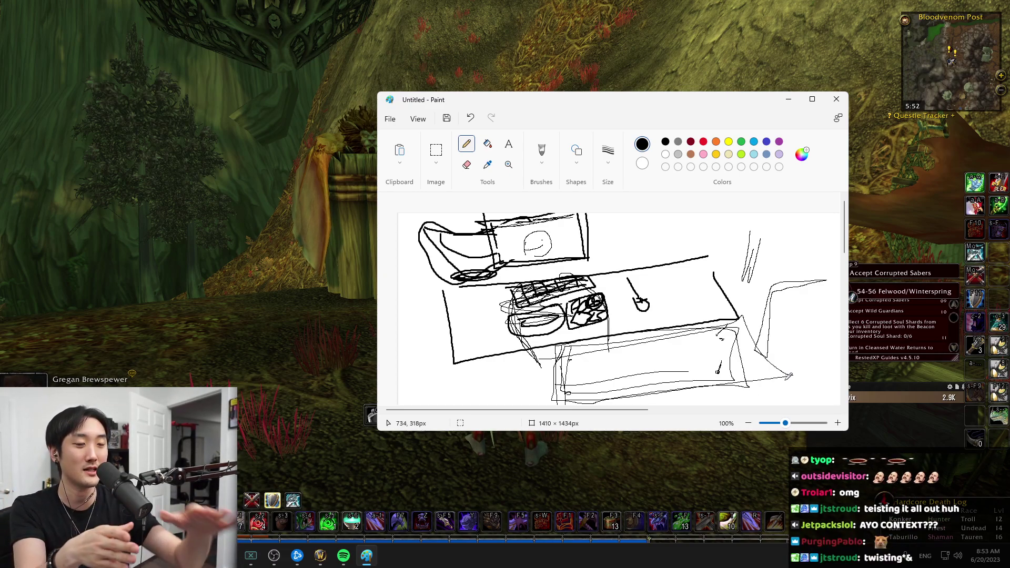
# Outline the rectangle above the desk and hatch lines inside it.
pyautogui.moveTo(610, 272)
pyautogui.mouseDown()
pyautogui.moveTo(610, 231)
pyautogui.moveTo(726, 254)
pyautogui.mouseUp()
pyautogui.moveTo(634, 237)
pyautogui.mouseDown()
pyautogui.moveTo(640, 231)
pyautogui.moveTo(604, 260)
pyautogui.moveTo(679, 249)
pyautogui.mouseUp()
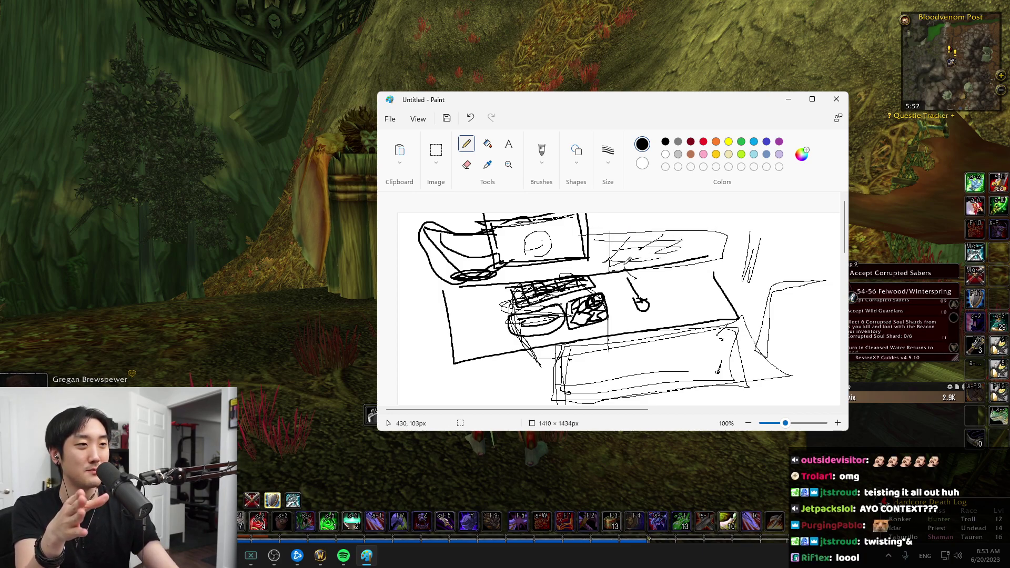
pyautogui.moveTo(667, 253); pyautogui.dragTo(690, 233)
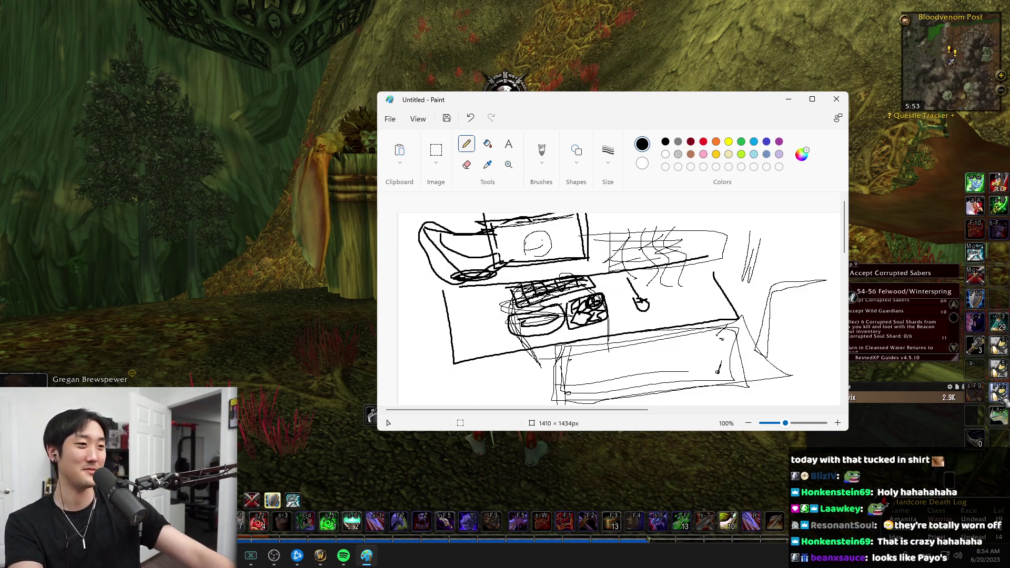
# Close Paint without saving the sketch and briefly check the world map.
pyautogui.click(836, 99)
pyautogui.click(613, 292)
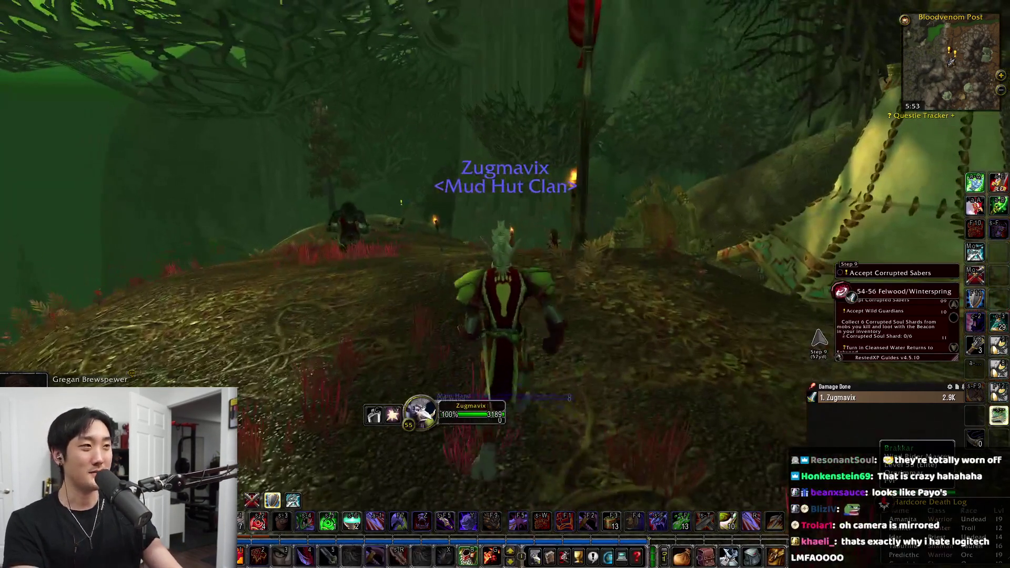
pyautogui.press('m')
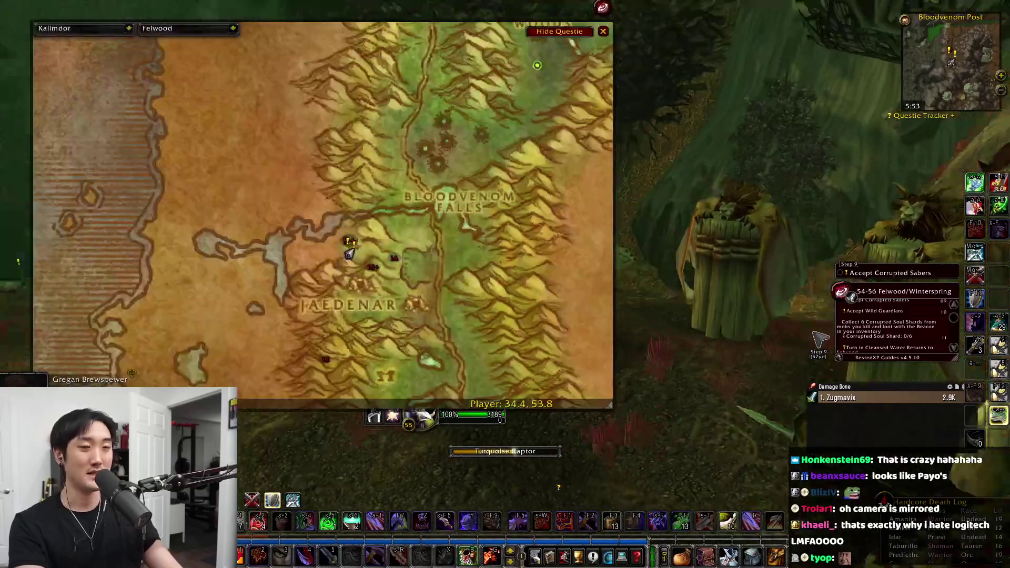
pyautogui.press('m')
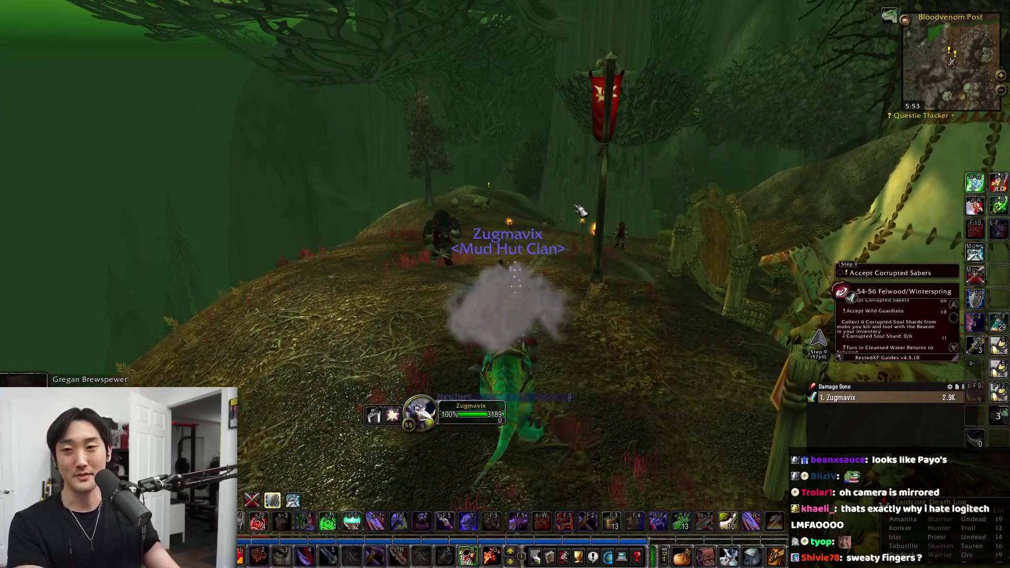
# Ride the mount forward and up the hill toward the hut.
pyautogui.press('w')
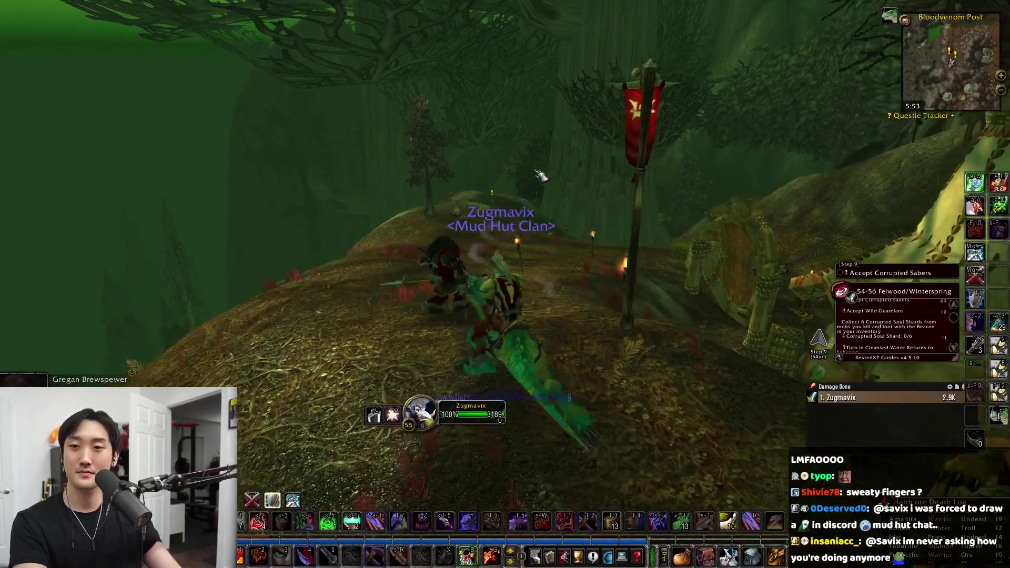
pyautogui.press('w')
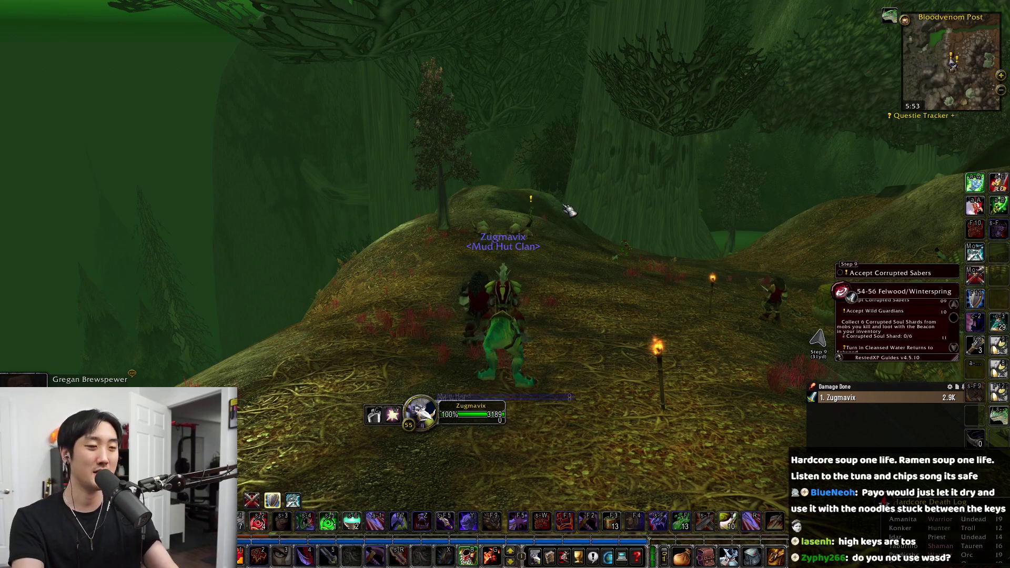
pyautogui.press('w')
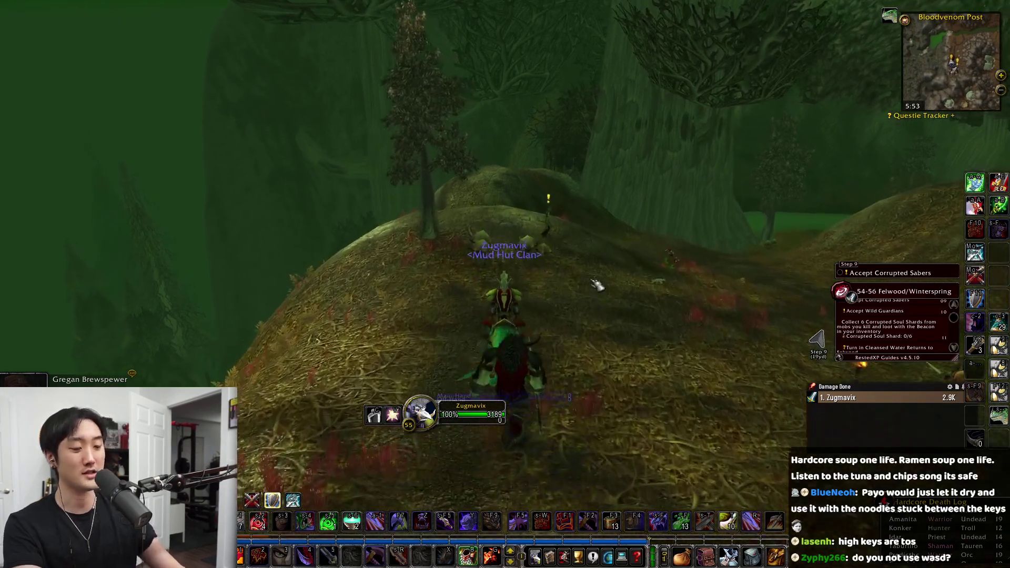
pyautogui.press('w')
pyautogui.press('w')
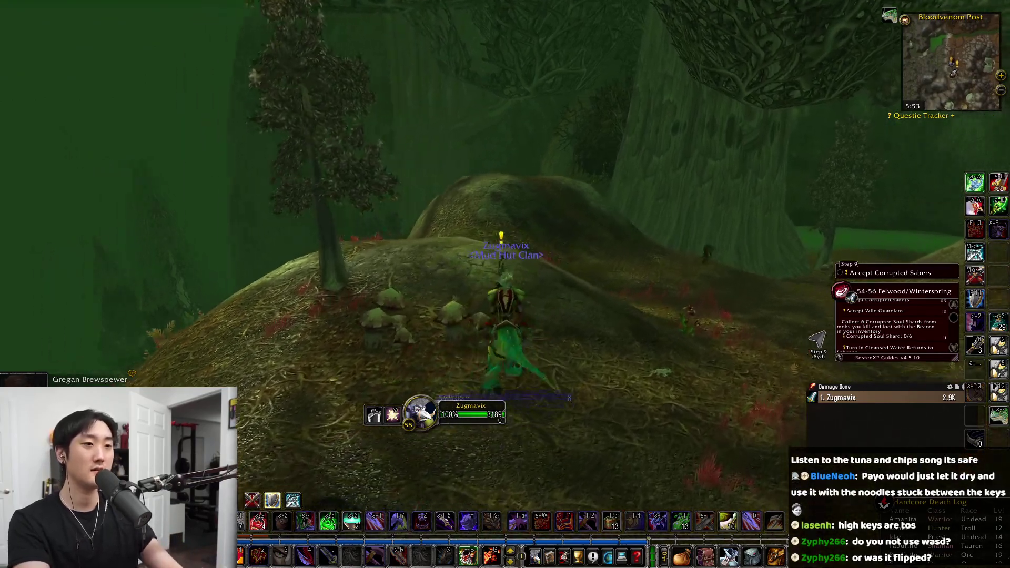
# Speak with the nearby quest giver, then head on toward the hut.
pyautogui.press('Tab')
pyautogui.rightClick(498, 315)
pyautogui.press('Escape')
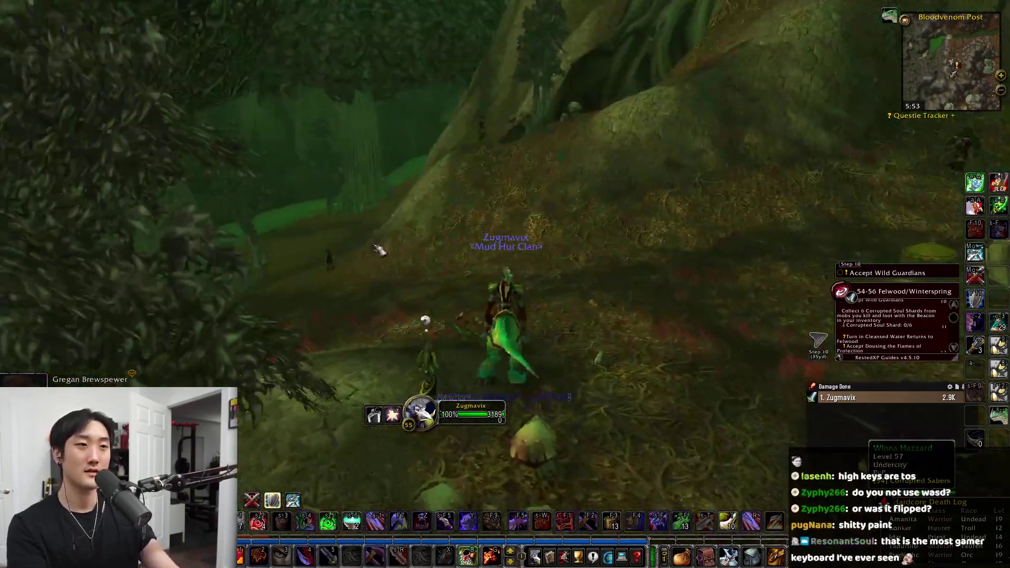
pyautogui.press('w')
pyautogui.press('w')
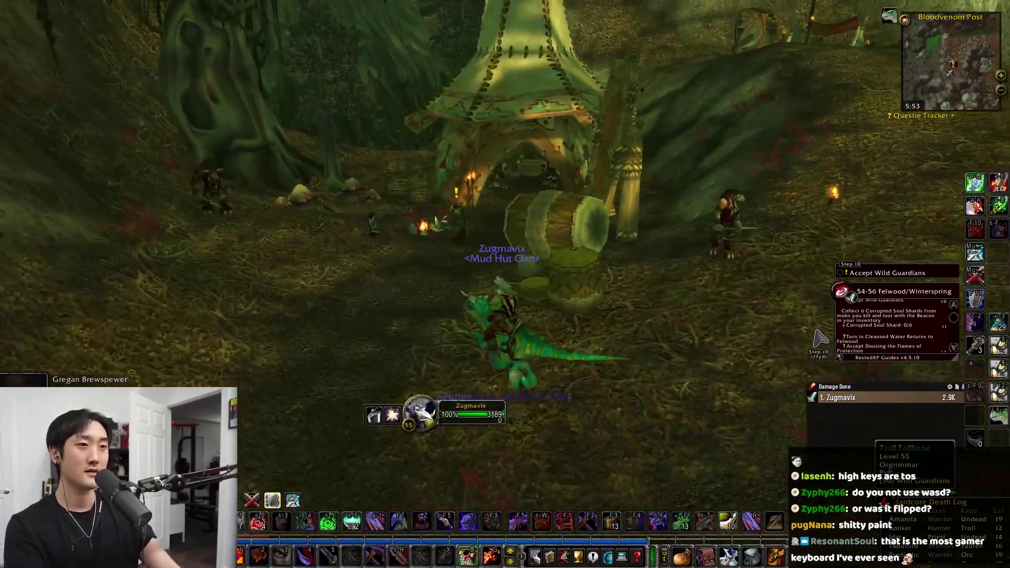
# Talk to Trull Failbane at the hut to advance the Wild Guardians quest.
pyautogui.press('Tab')
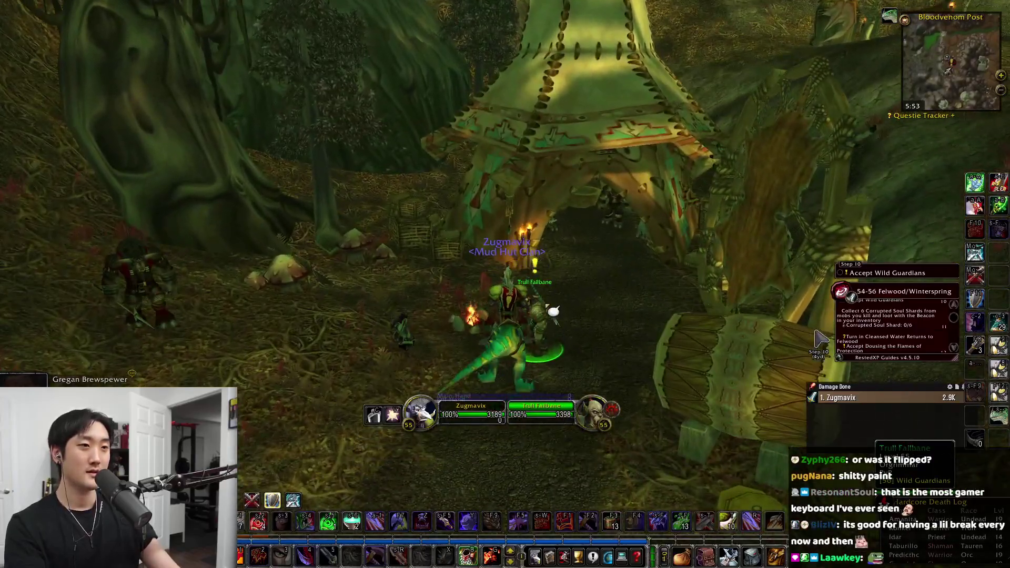
pyautogui.rightClick(522, 301)
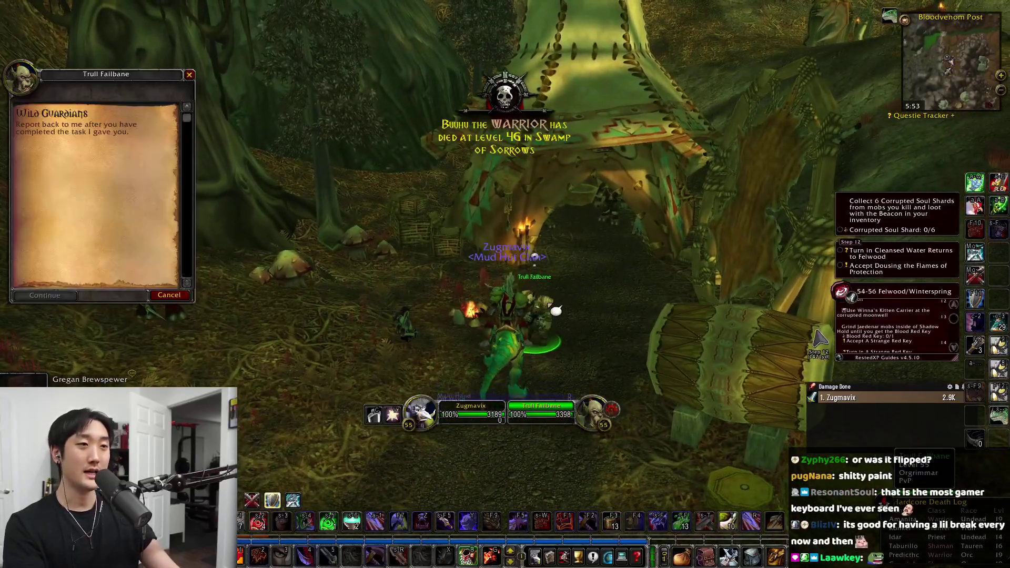
pyautogui.press('Escape')
pyautogui.press('w')
pyautogui.press('w')
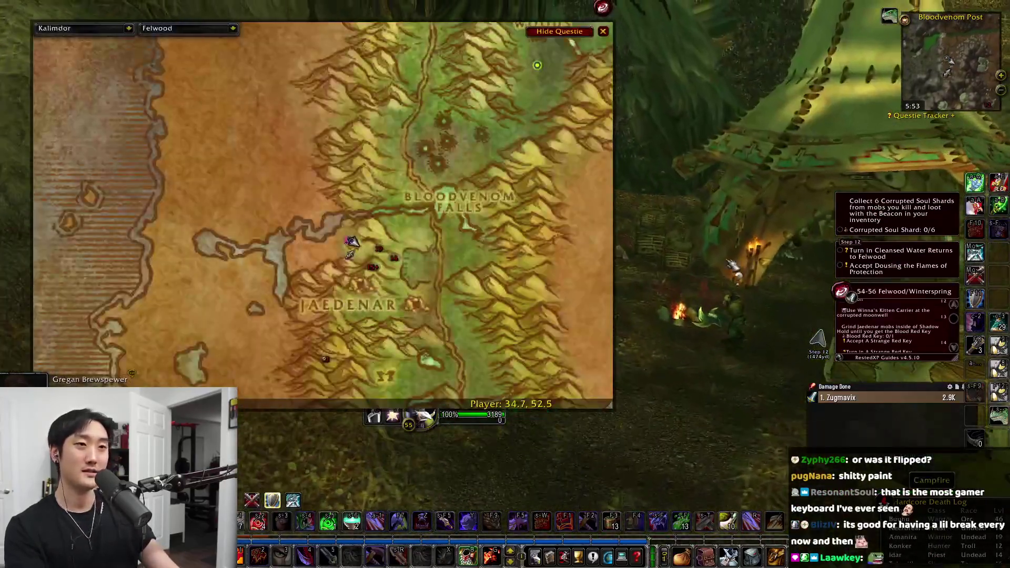